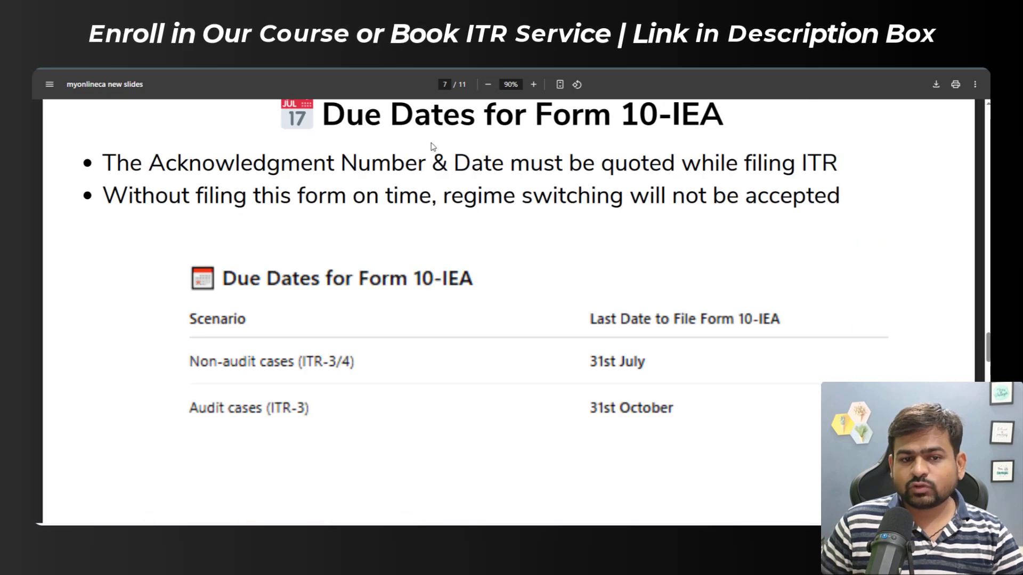
pyautogui.moveTo(391, 128); pyautogui.dragTo(511, 128)
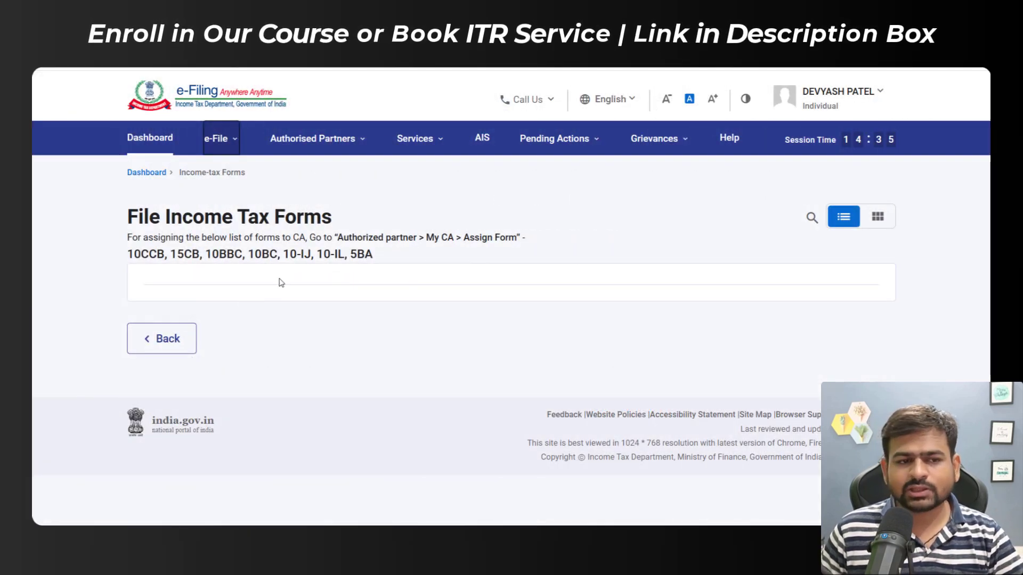
# Step: Start filing Form 10-IEA from the income tax forms for persons with business or professional income
pyautogui.click(312, 138)
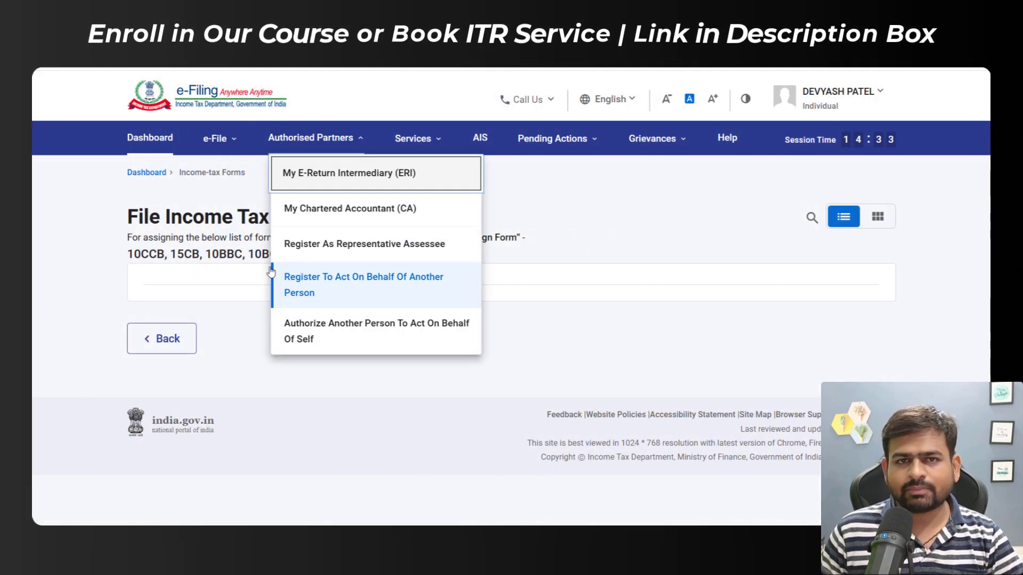
pyautogui.click(221, 140)
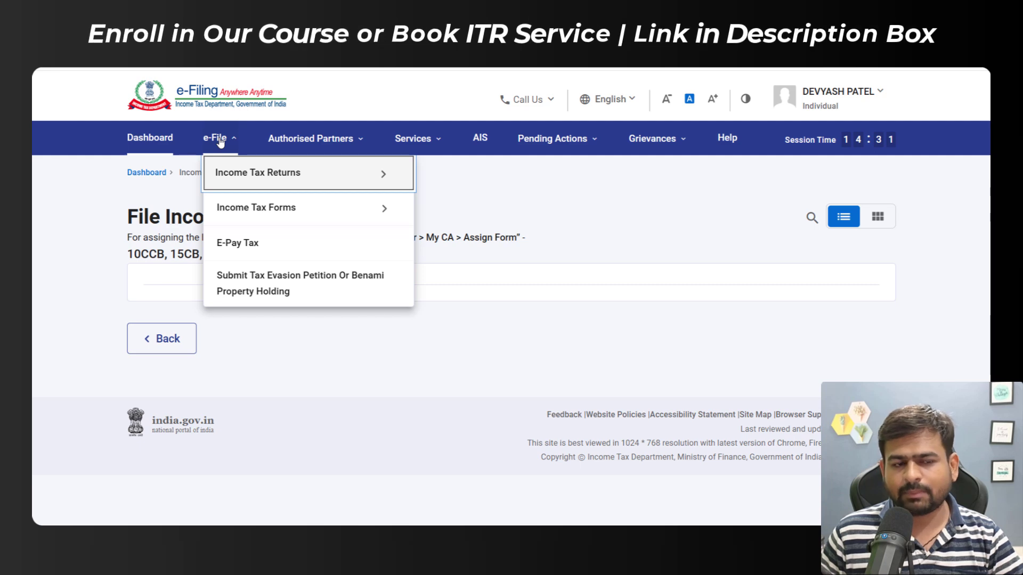
pyautogui.moveTo(292, 209)
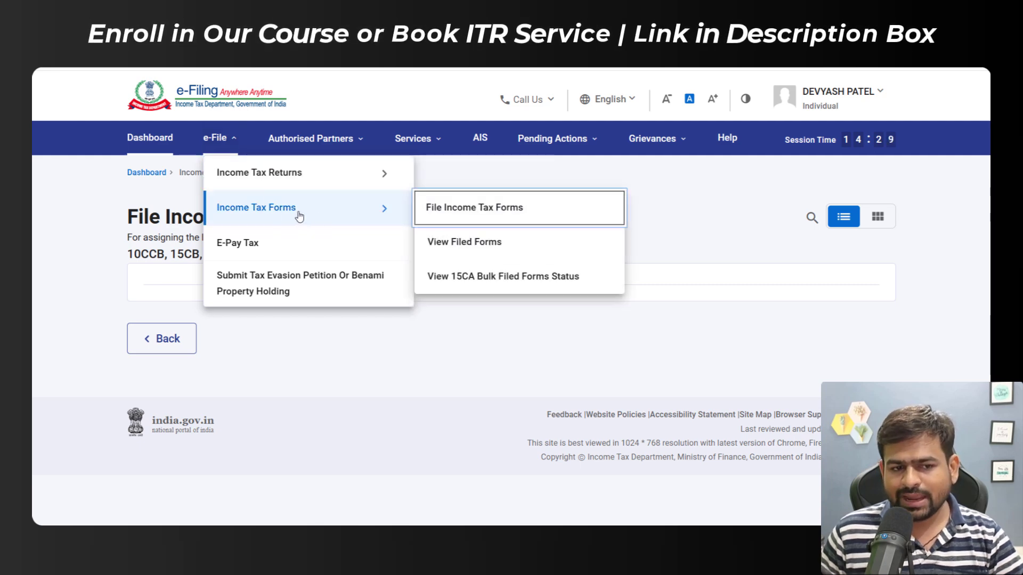
pyautogui.click(473, 211)
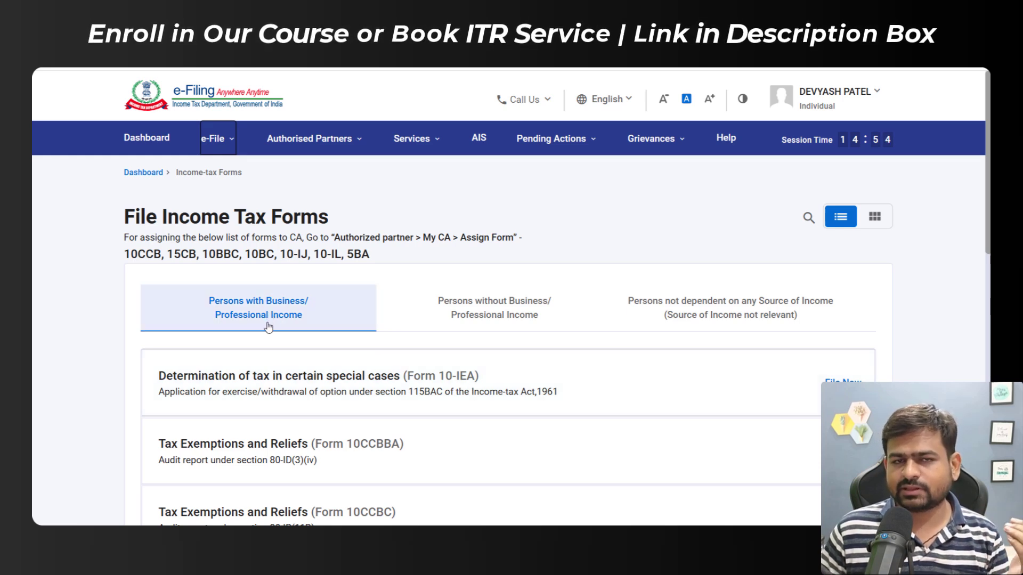
pyautogui.click(843, 383)
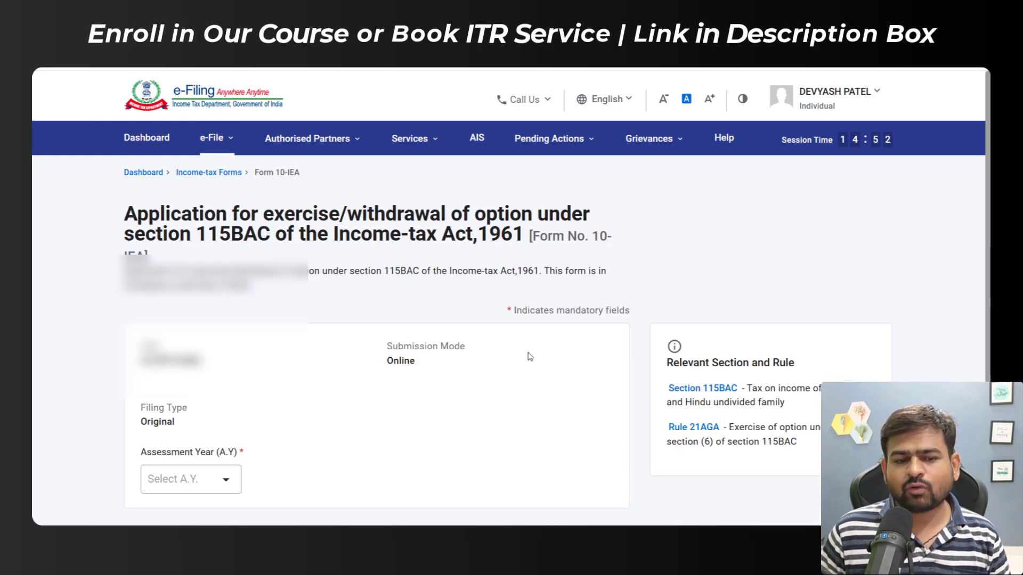
# Step: Choose assessment year 2025-26 for Form 10-IEA, continue, and get started with the application
pyautogui.scroll(-1, 376, 341)
pyautogui.scroll(-3, 989, 287)
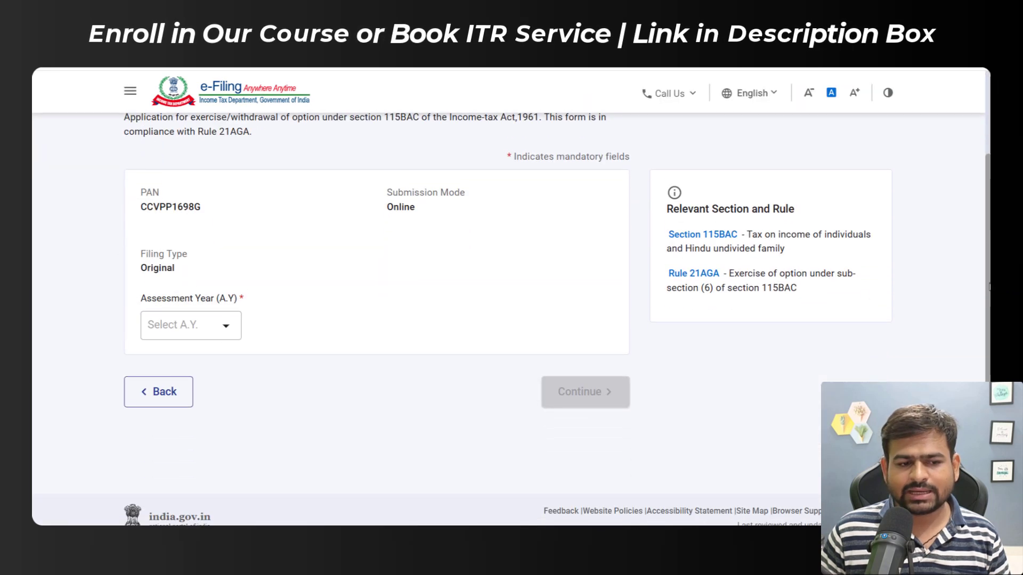
pyautogui.click(209, 317)
pyautogui.click(170, 361)
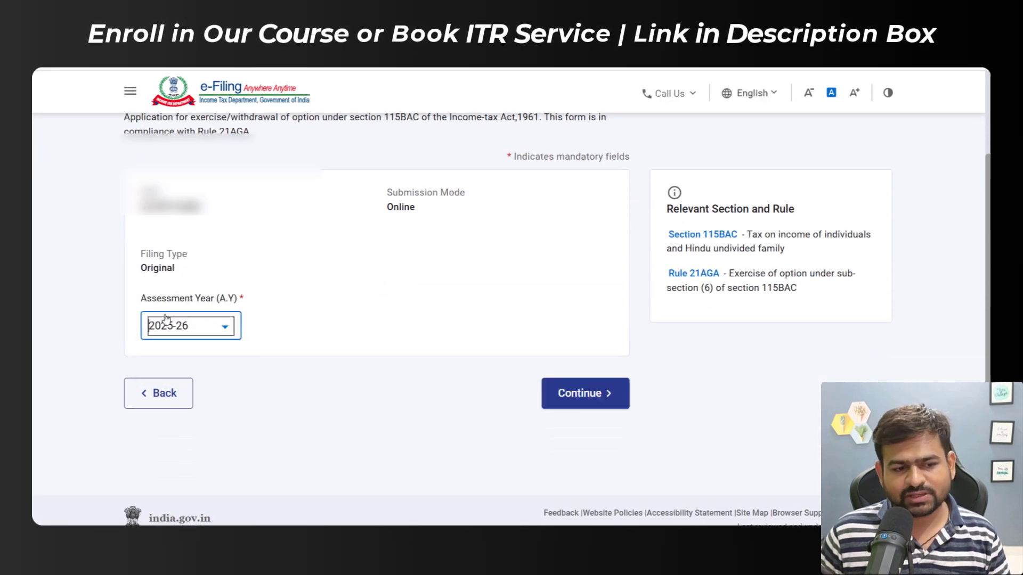
pyautogui.click(581, 397)
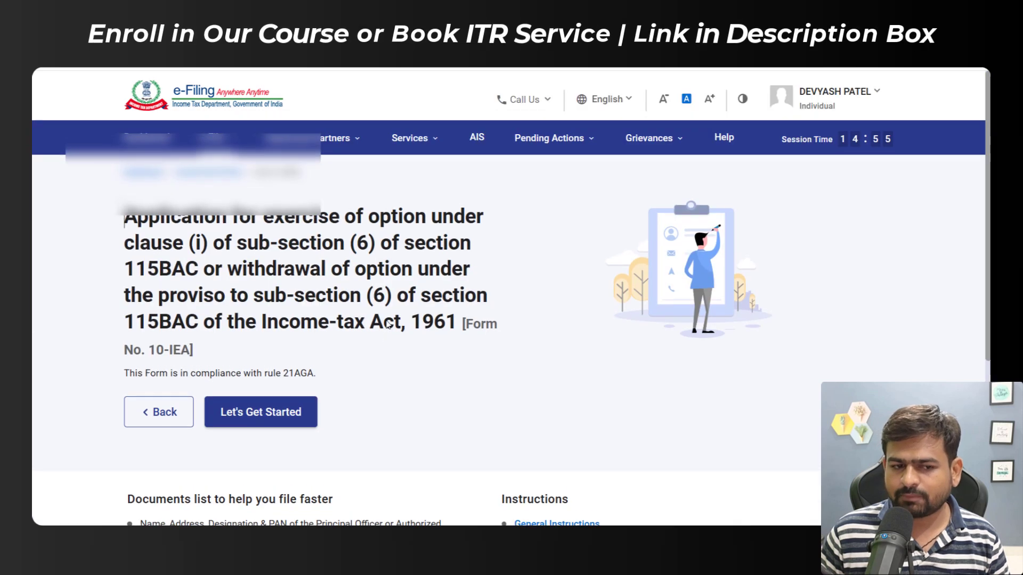
pyautogui.click(230, 415)
# Step: Answer Yes to having business or profession income, choose 31st July as the applicable return due date, and continue
pyautogui.scroll(-3, 357, 389)
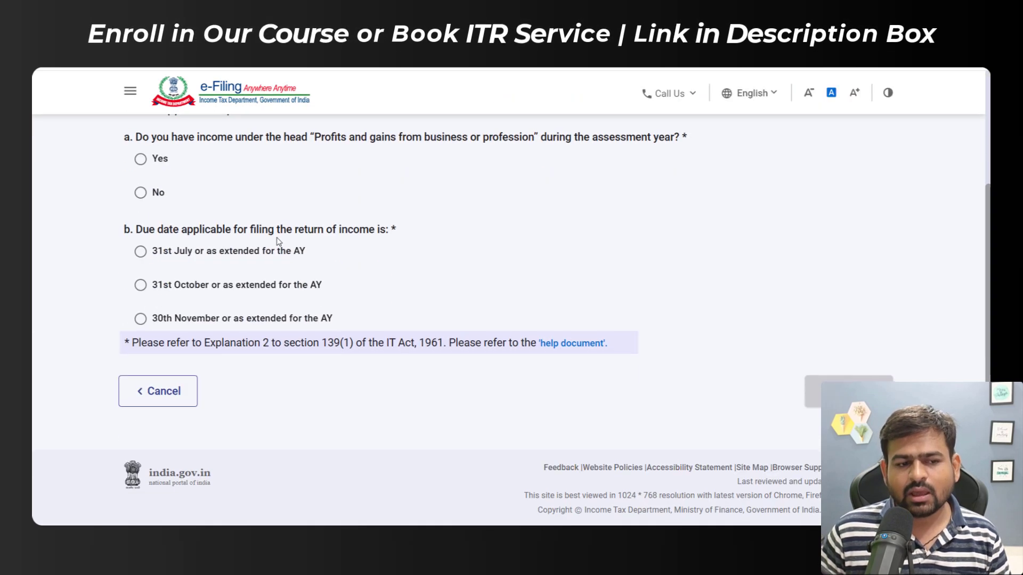
pyautogui.moveTo(233, 137); pyautogui.dragTo(245, 151)
pyautogui.click(448, 152)
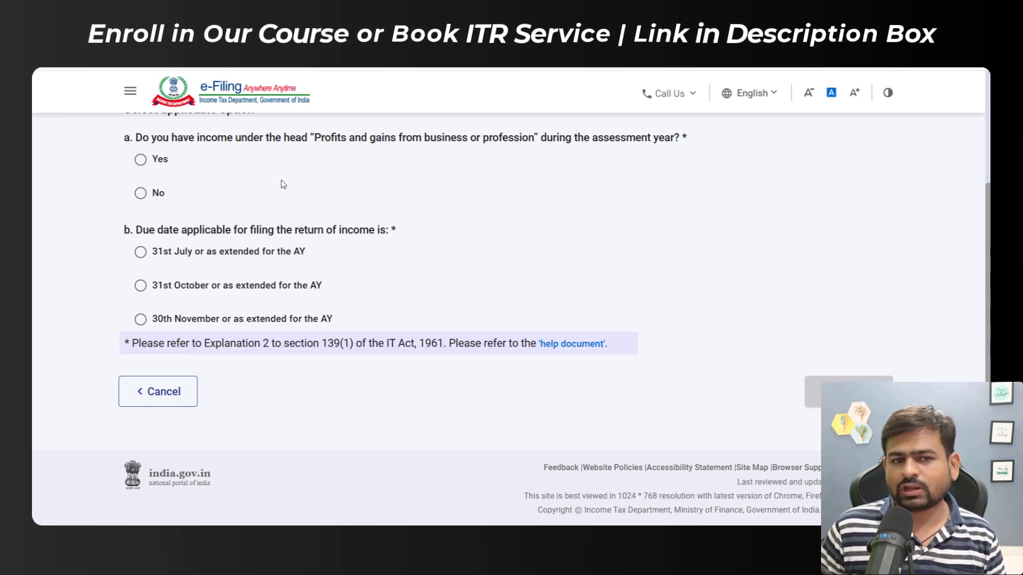
pyautogui.click(140, 160)
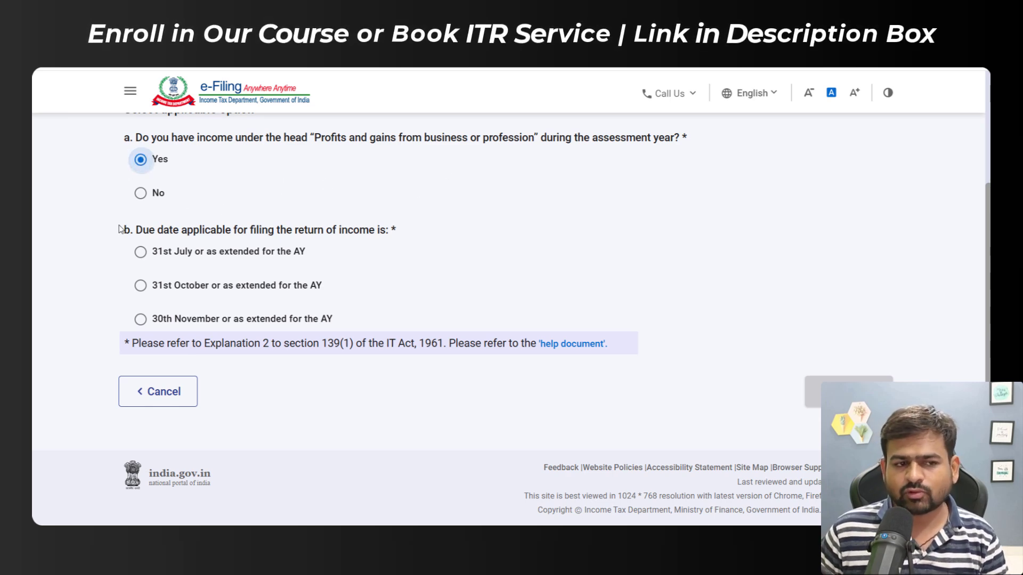
pyautogui.moveTo(163, 230); pyautogui.dragTo(326, 230)
pyautogui.click(138, 253)
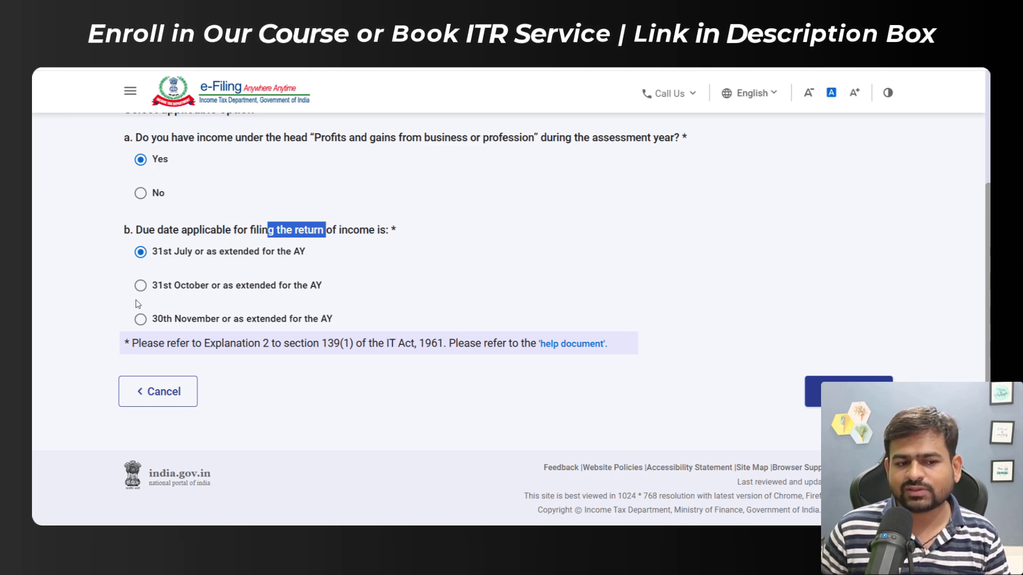
pyautogui.click(812, 391)
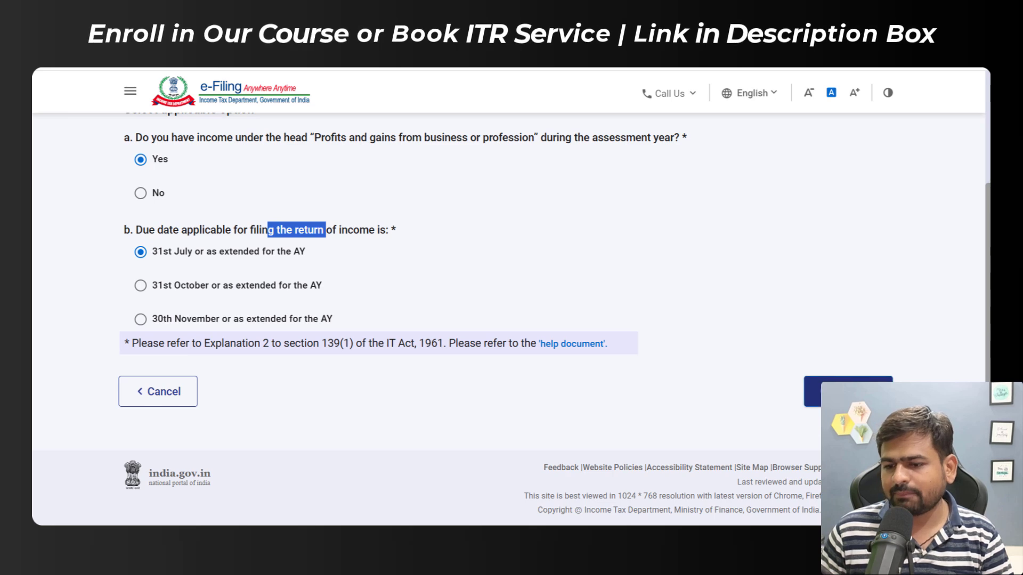
# Step: Read the confirmation about the intended tax regime and filing deadline, and agree to continue
pyautogui.moveTo(403, 284); pyautogui.dragTo(456, 286)
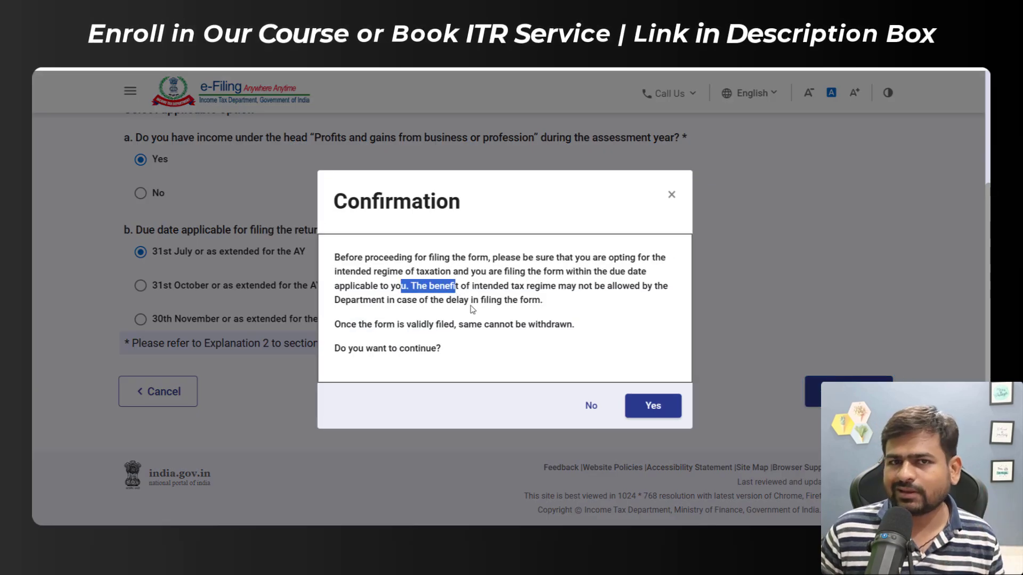
pyautogui.moveTo(367, 324); pyautogui.dragTo(505, 324)
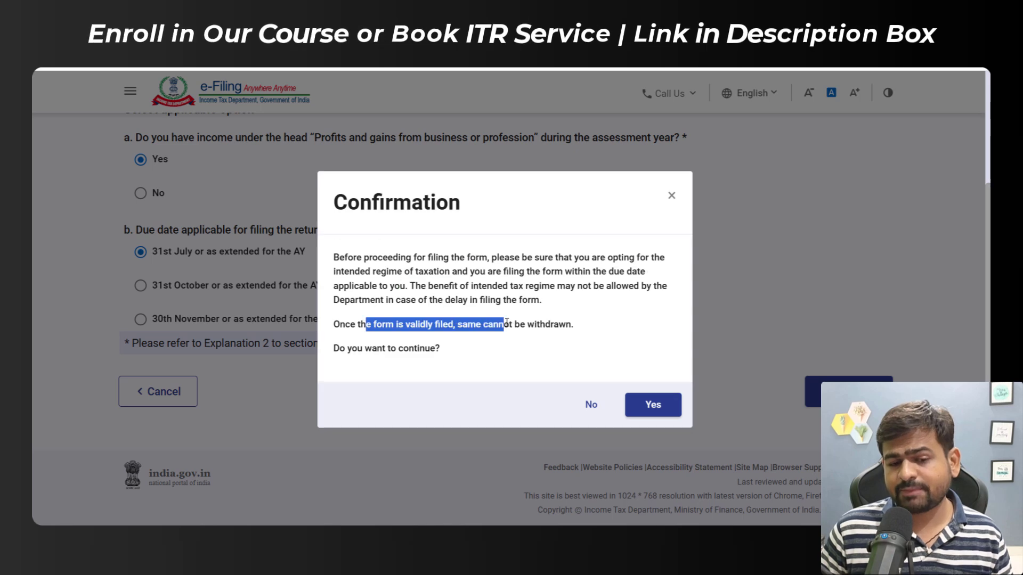
pyautogui.click(498, 327)
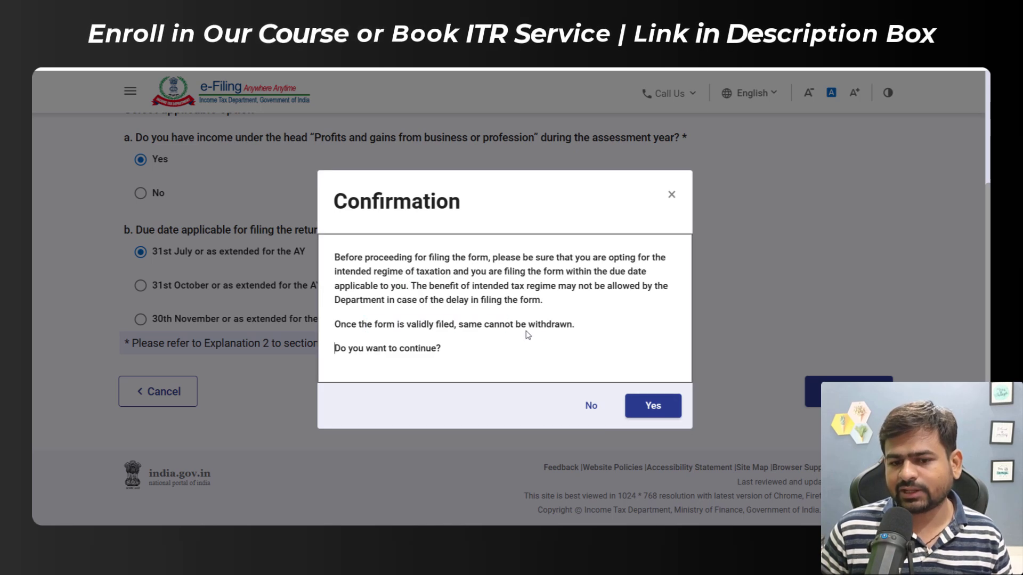
pyautogui.click(657, 412)
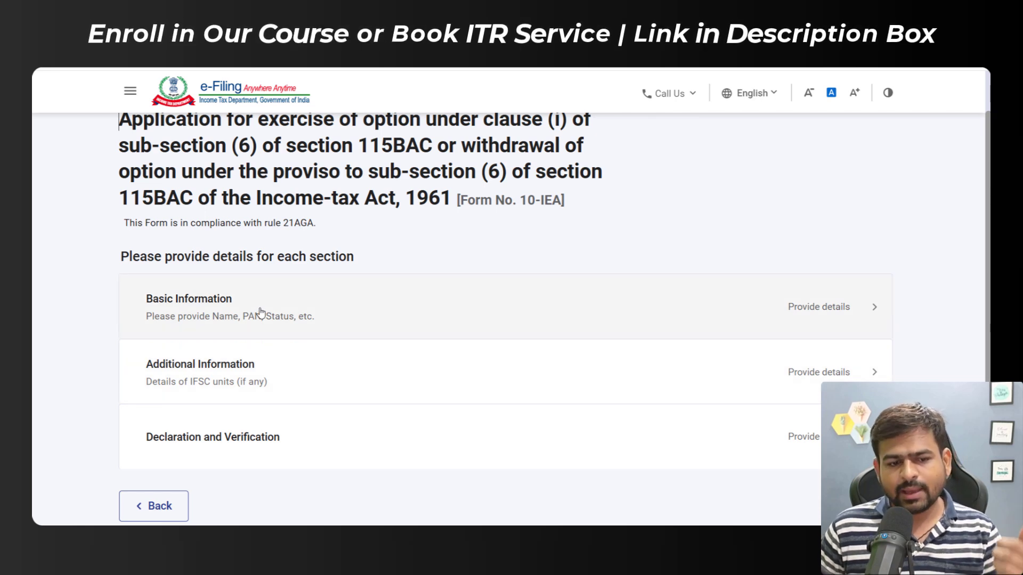
# Step: Open the Basic Information section and examine whether the form is for opting out of or re-entering the regime
pyautogui.click(257, 318)
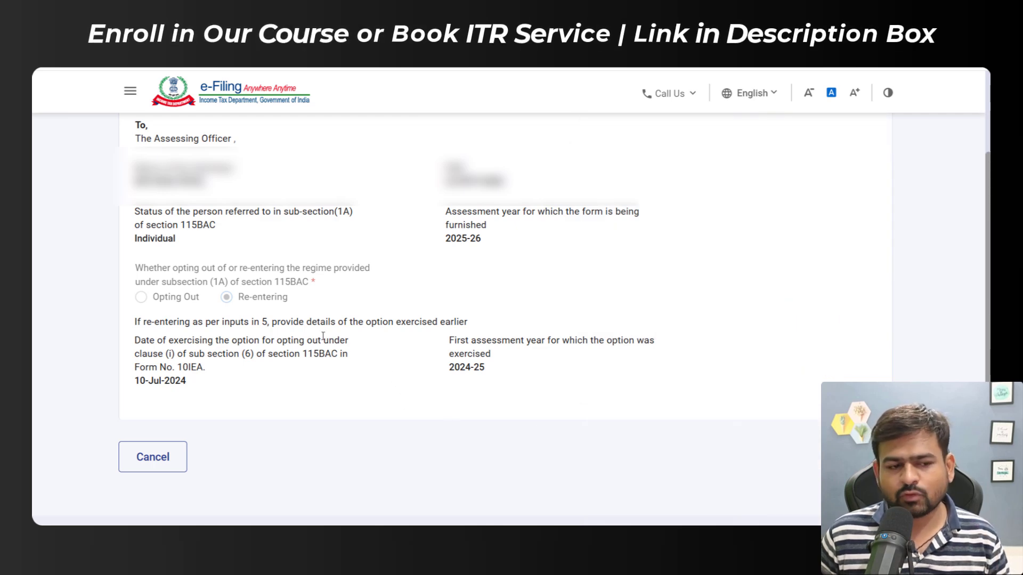
pyautogui.moveTo(149, 268); pyautogui.dragTo(232, 273)
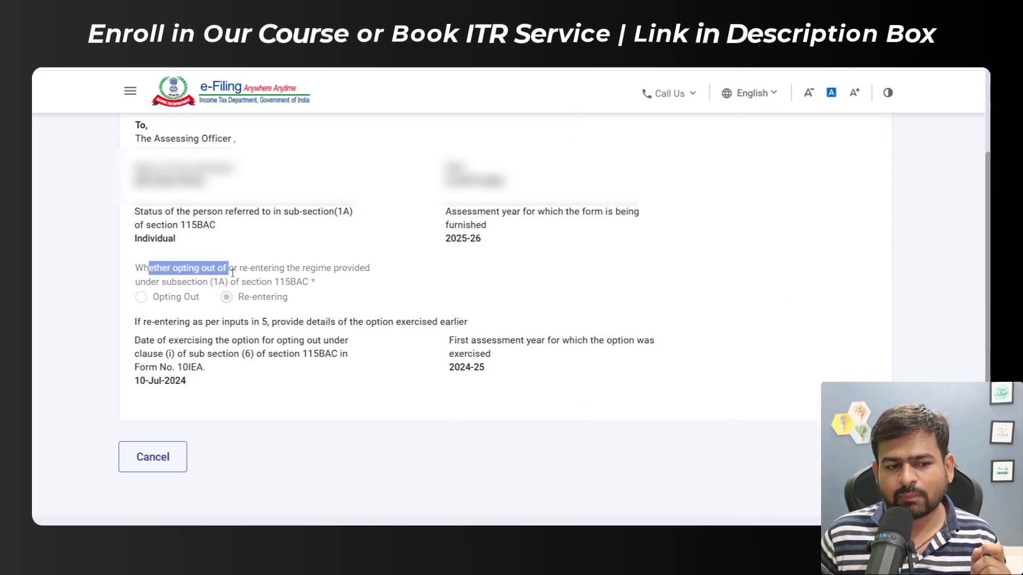
pyautogui.click(250, 303)
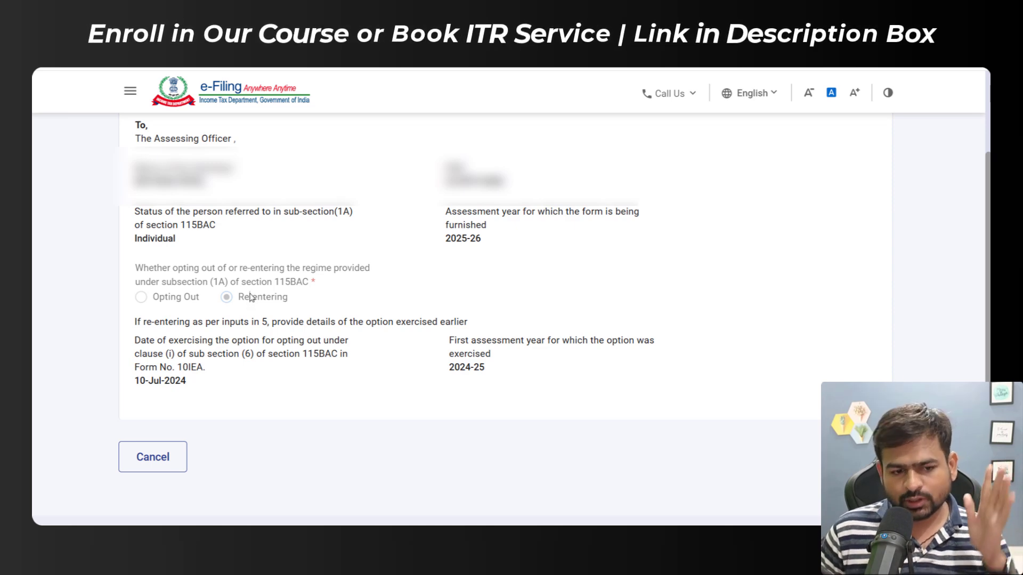
pyautogui.moveTo(249, 300); pyautogui.dragTo(260, 299)
pyautogui.click(251, 301)
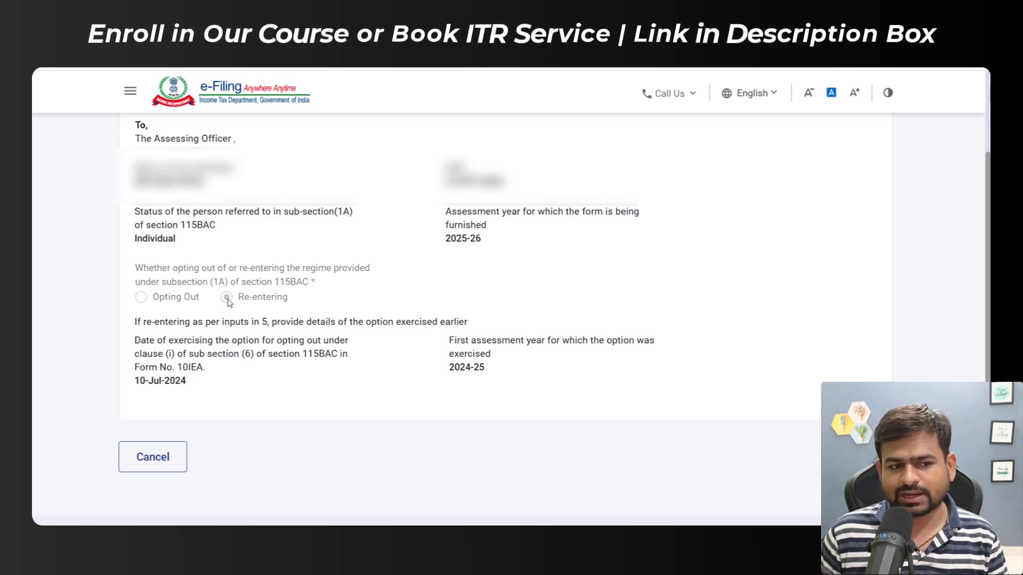
pyautogui.tripleClick(174, 301)
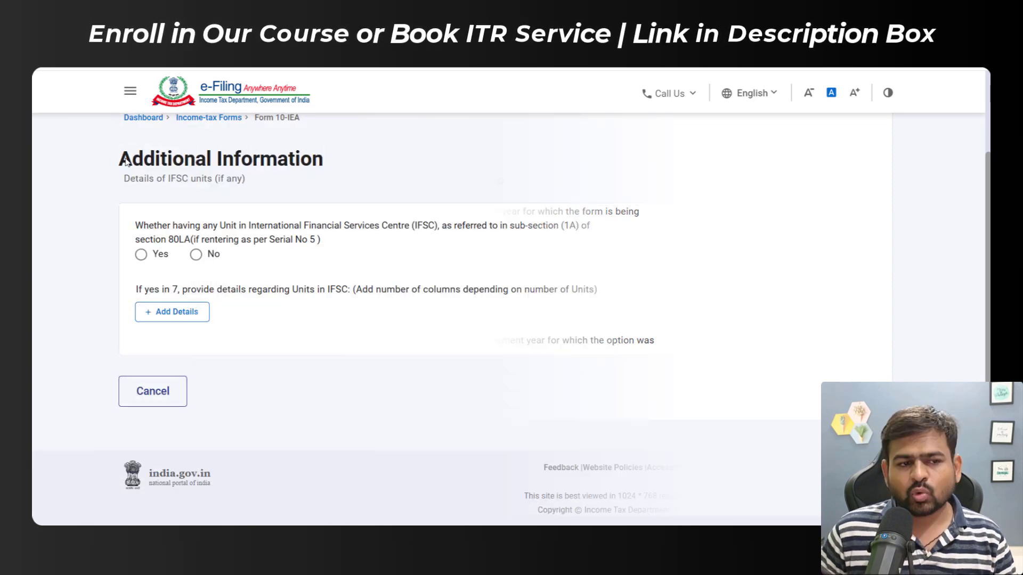
# Step: In the Additional Information section, answer No to having any unit in an International Financial Services Centre
pyautogui.moveTo(120, 159); pyautogui.dragTo(277, 162)
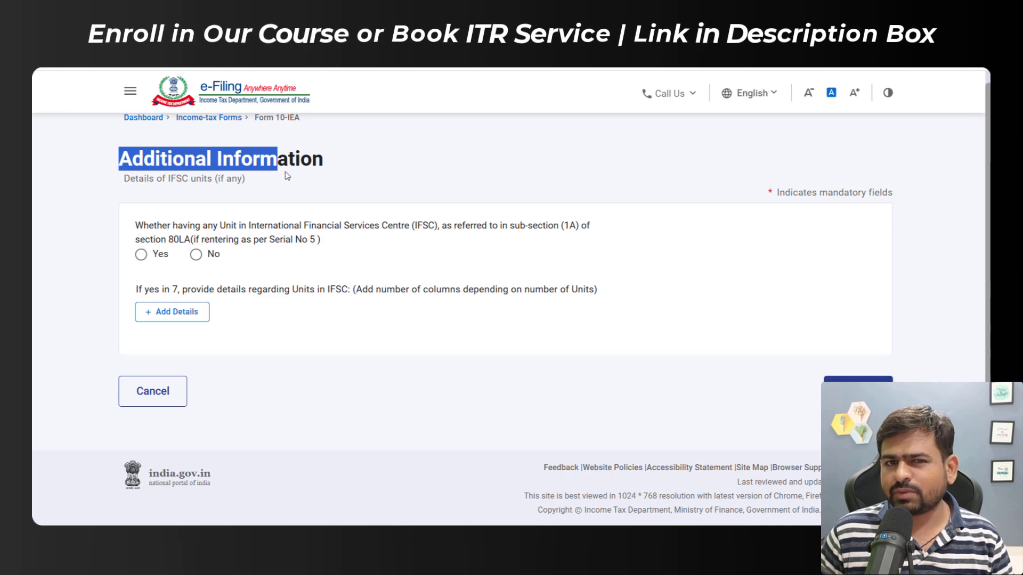
pyautogui.click(196, 255)
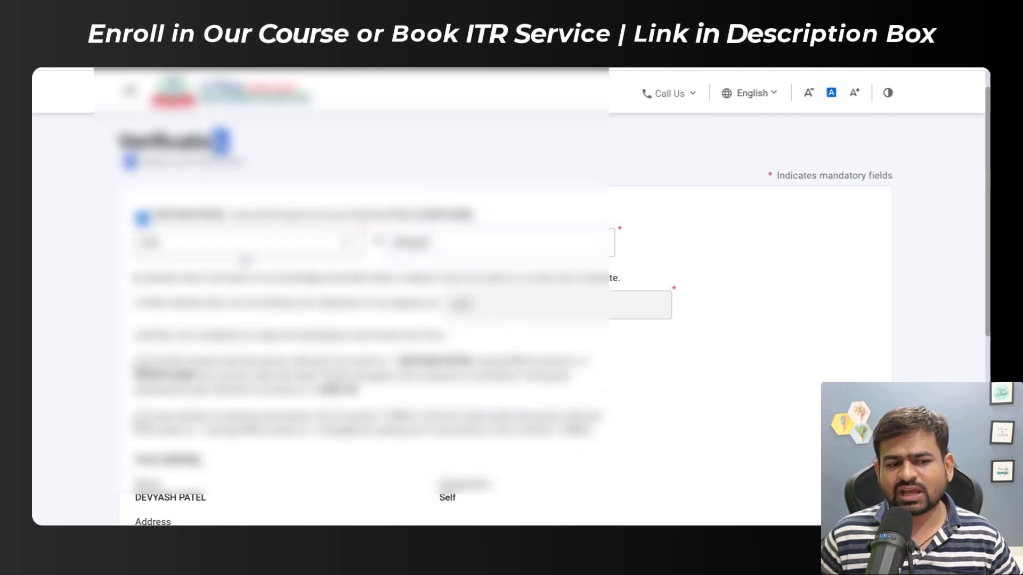
# Step: Tick the two remaining declaration checkboxes in the Verification section
pyautogui.scroll(-2, 458, 298)
pyautogui.scroll(-2, 424, 272)
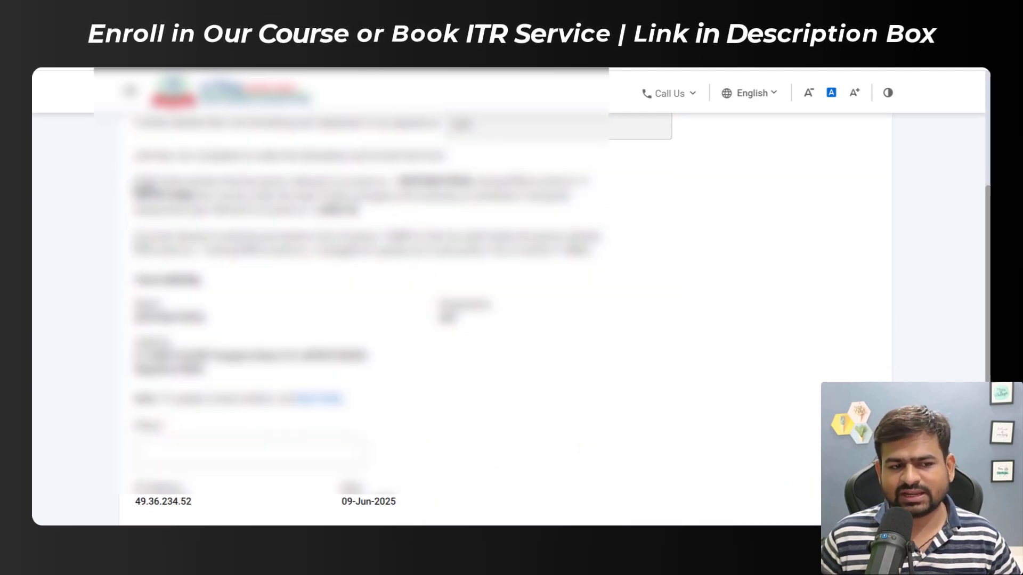
pyautogui.click(142, 186)
pyautogui.click(142, 239)
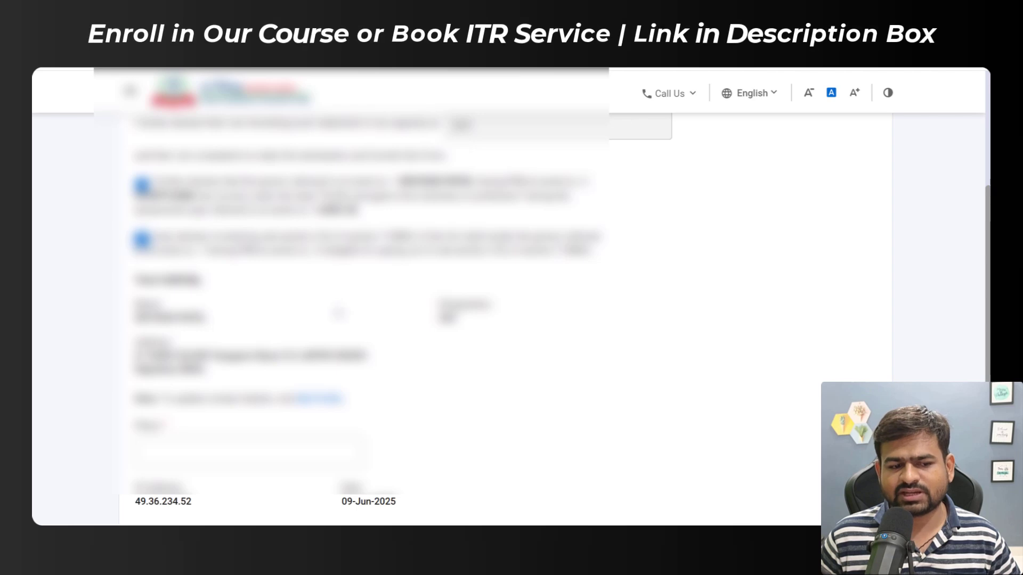
pyautogui.scroll(-3, 458, 299)
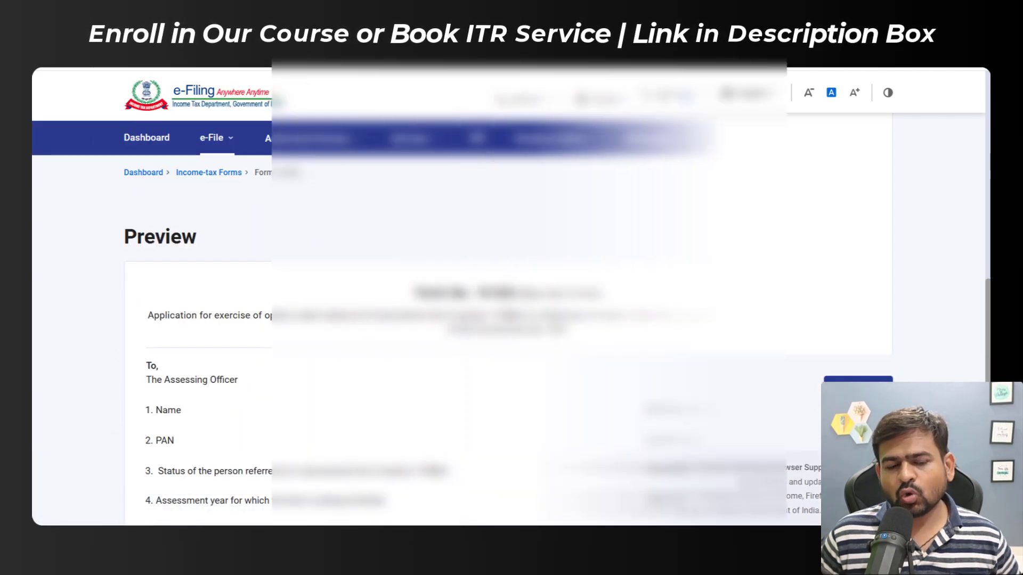
# Step: Go through the Form 10-IEA preview to its end and proceed with the form
pyautogui.scroll(-20, 458, 298)
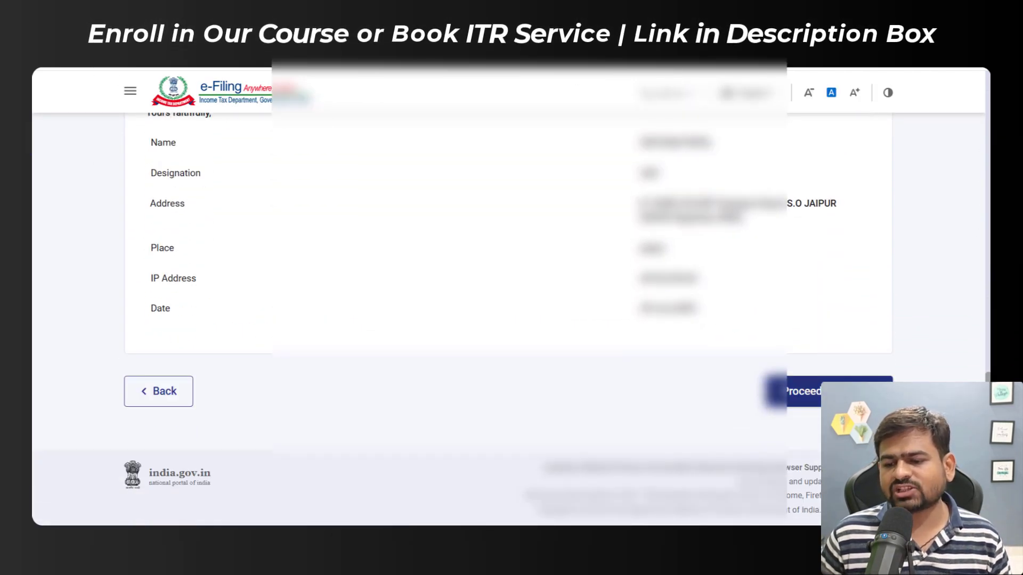
pyautogui.click(882, 390)
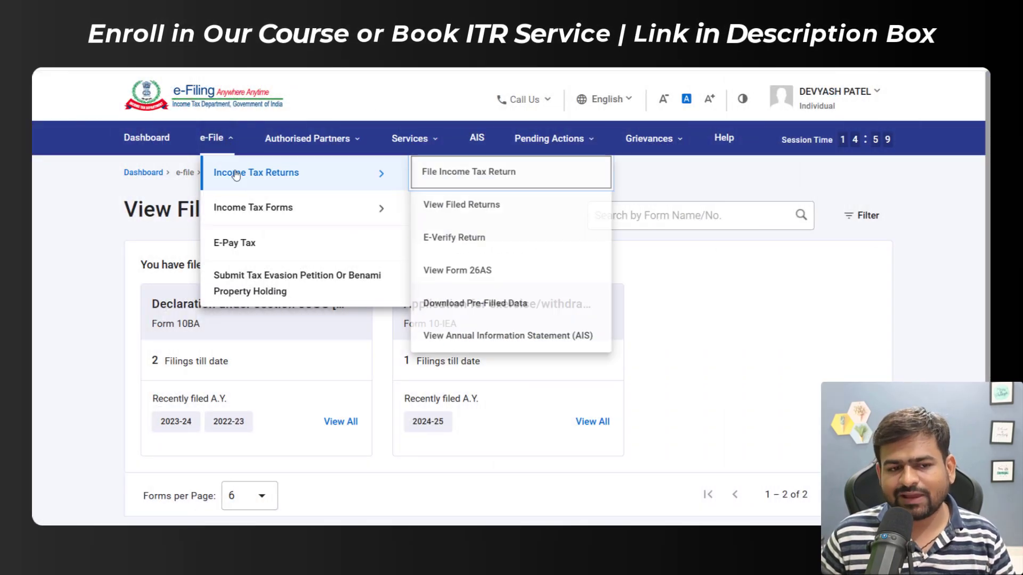
# Step: Open the filed Form 10-IEA entry for A.Y. 2024-25 in the filed forms and find its acknowledgement number
pyautogui.moveTo(247, 205)
pyautogui.click(462, 243)
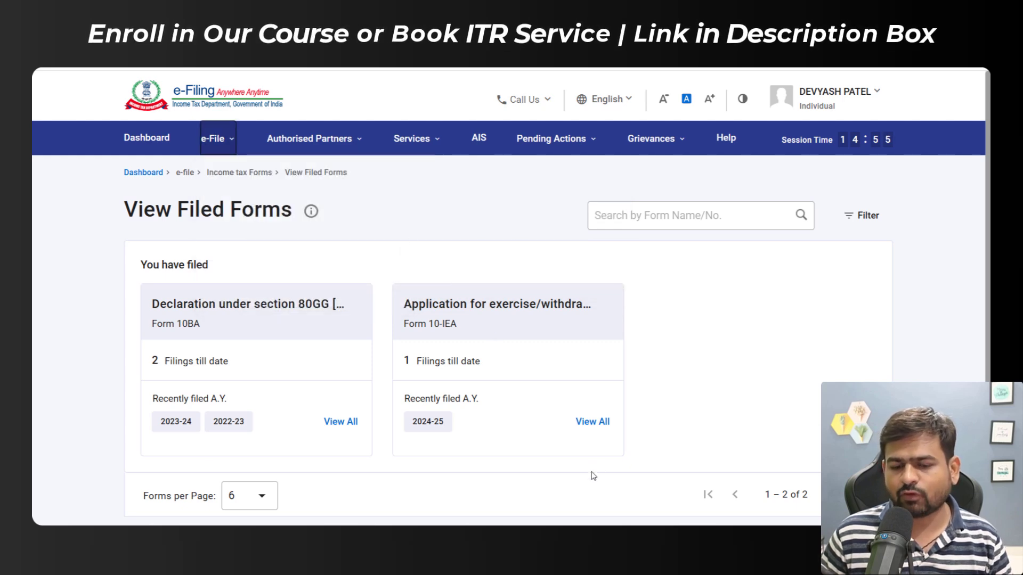
pyautogui.moveTo(421, 323); pyautogui.dragTo(452, 323)
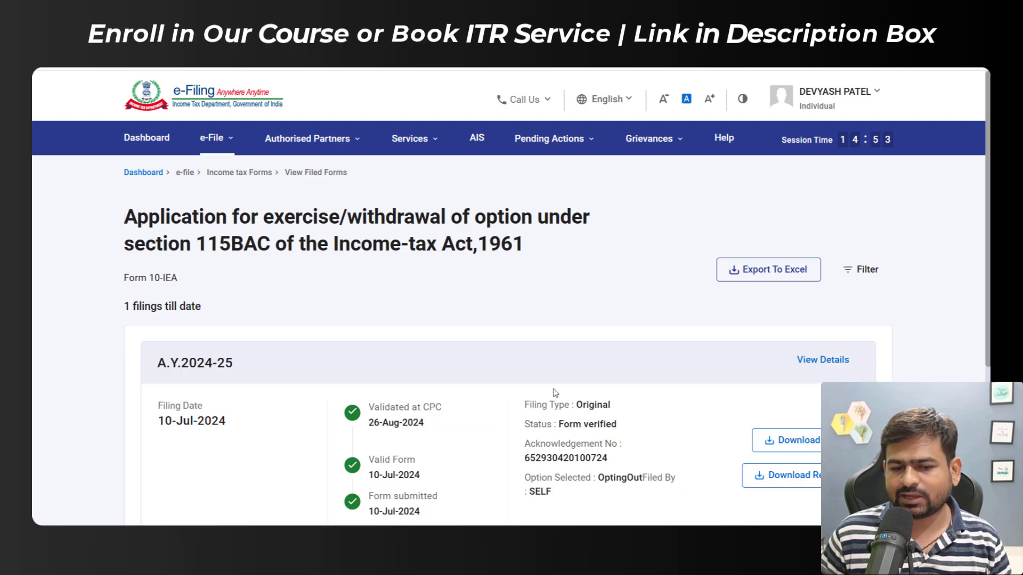
pyautogui.scroll(-4, 780, 274)
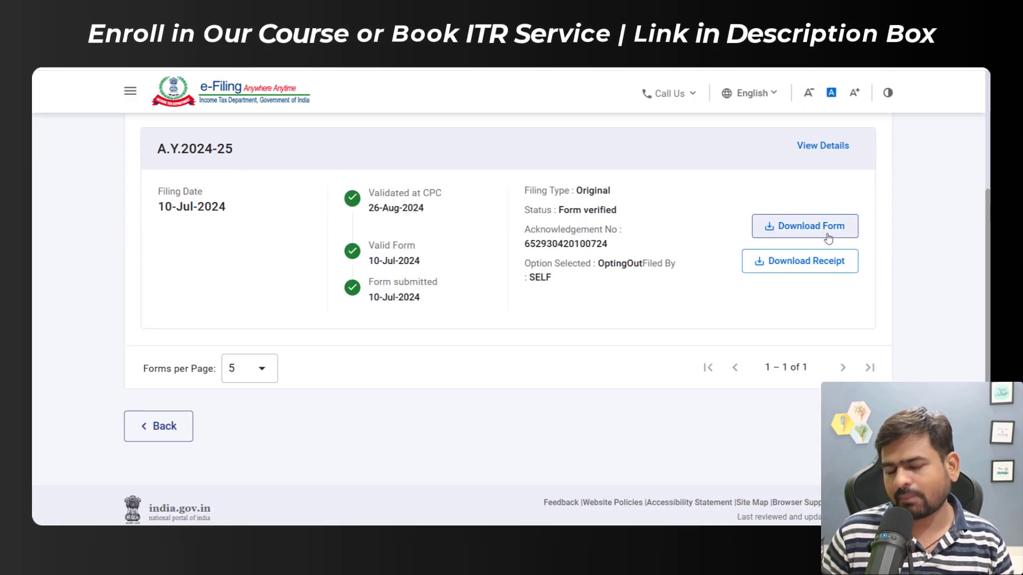
pyautogui.moveTo(516, 251); pyautogui.dragTo(604, 248)
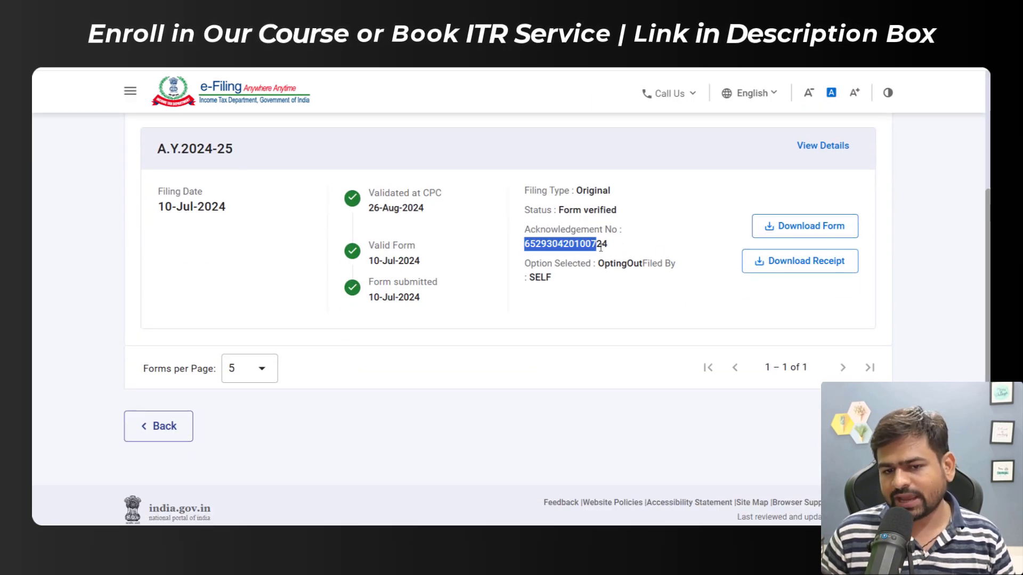